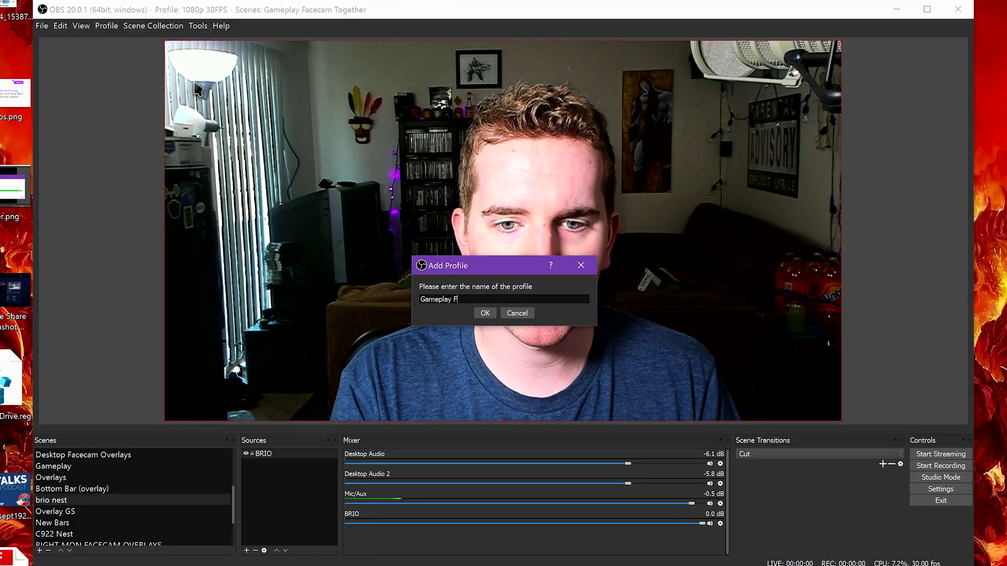
- Name the profile 'Gameplay Facecam Side by Side' and set its output to 3840x1080 at 60 fps
type("e by")
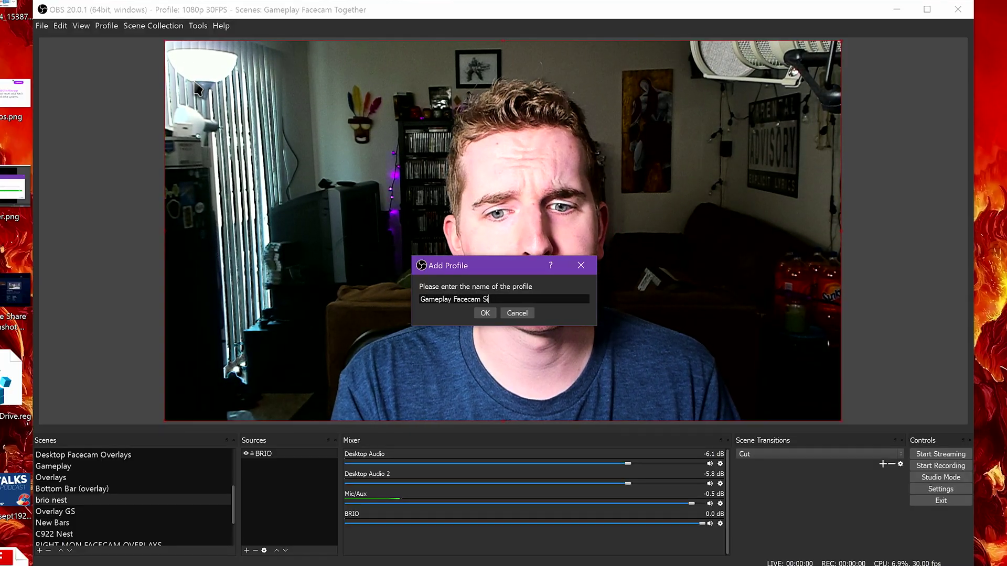
type(" Side")
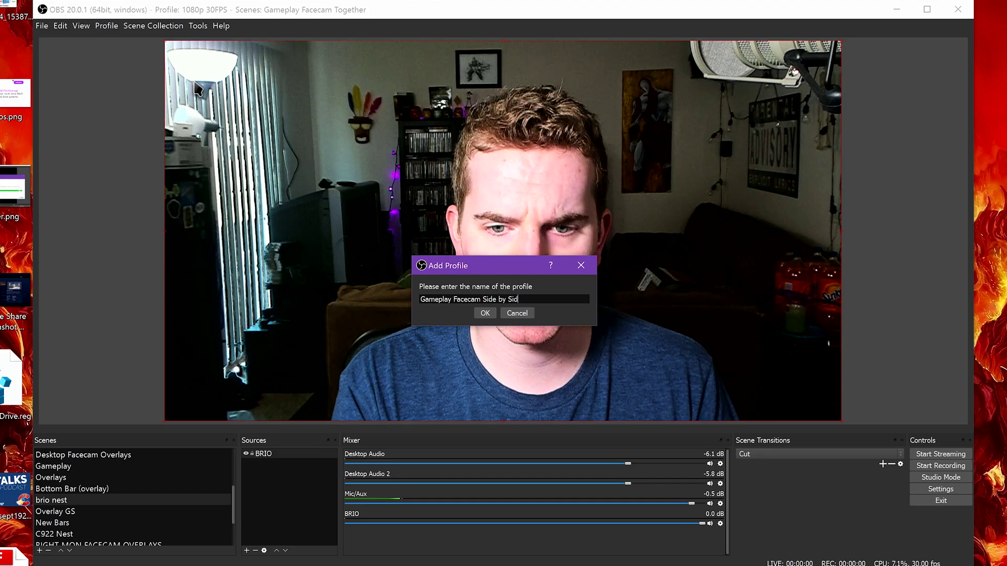
key("Return")
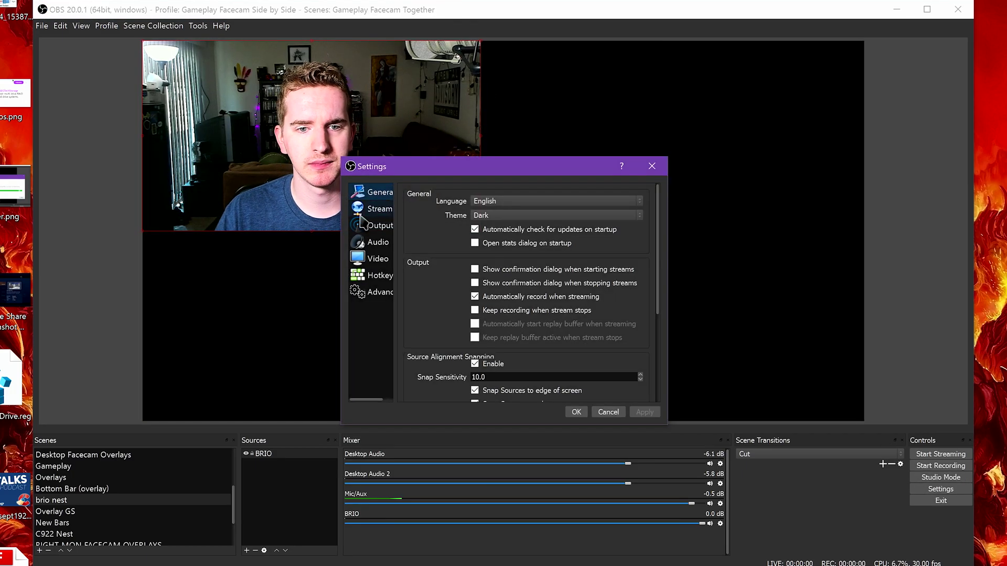
left_click(377, 259)
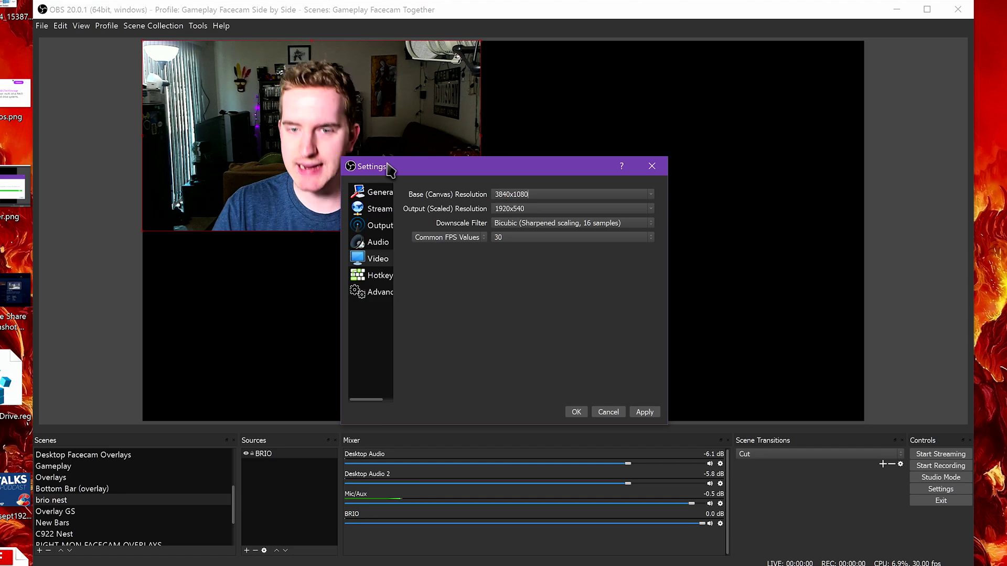
left_click(651, 209)
left_click(650, 225)
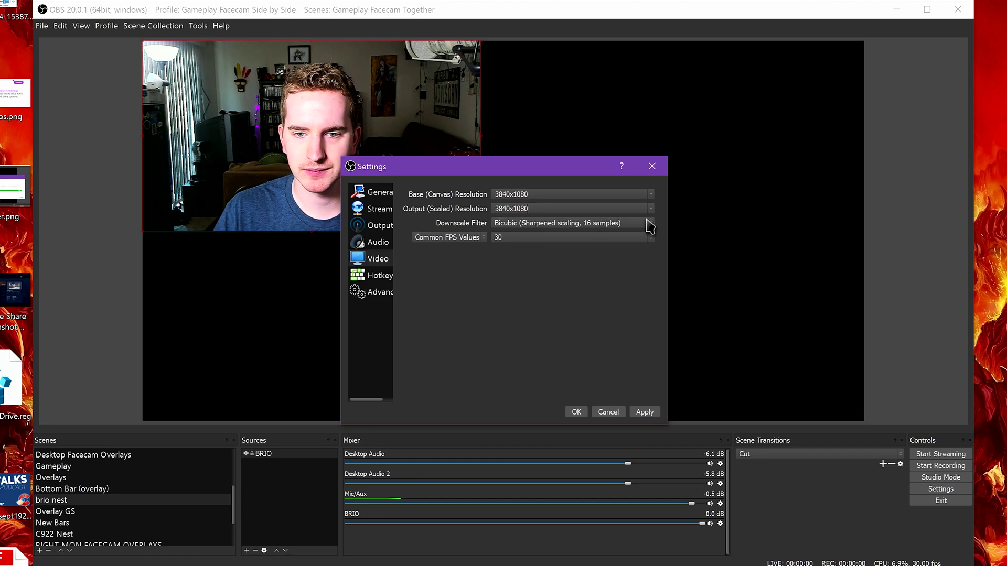
left_click(629, 306)
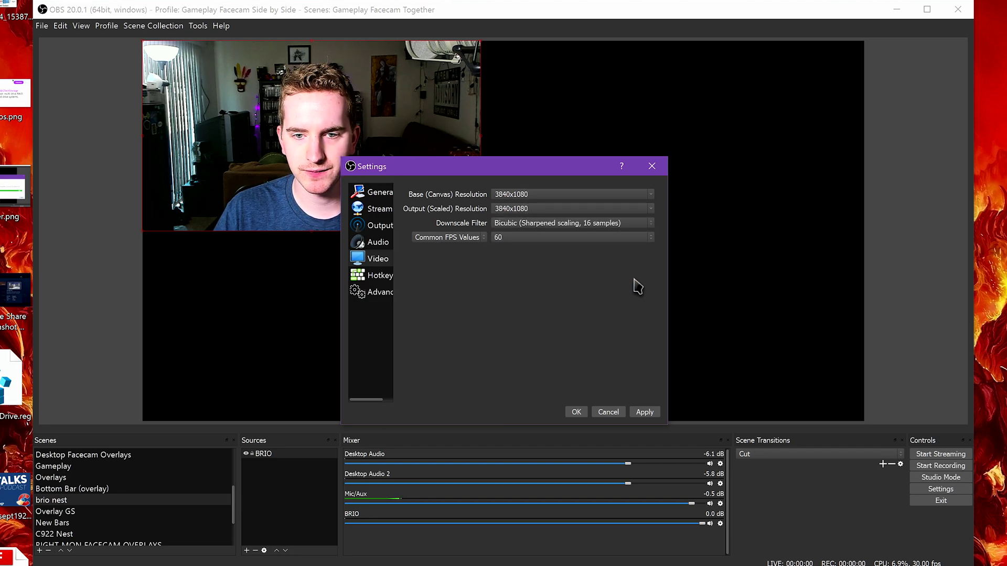
left_click(643, 413)
left_click(576, 412)
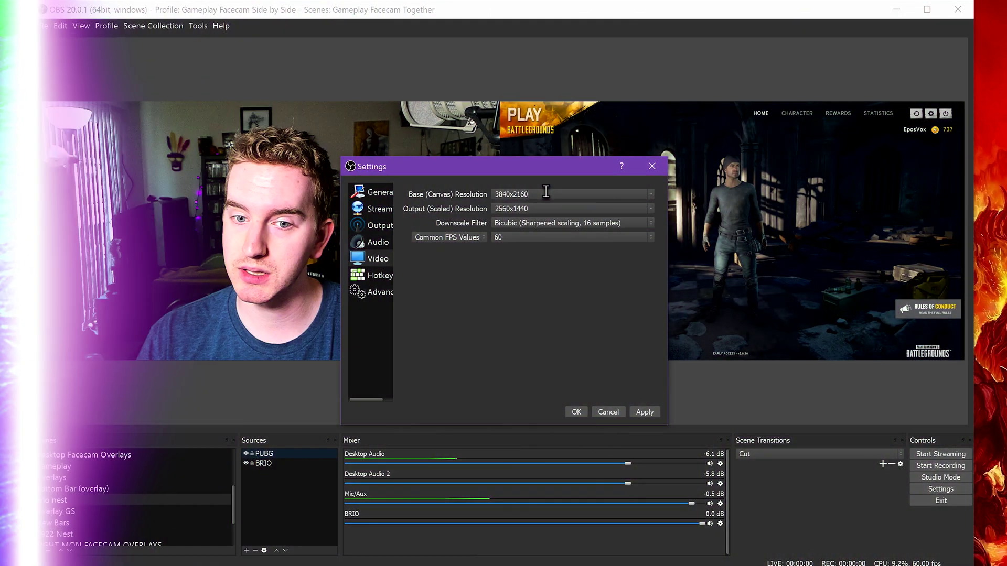
- Change Output (Scaled) Resolution to 3840x2160, save the settings, and begin adding a Video Capture Device source
left_click(636, 209)
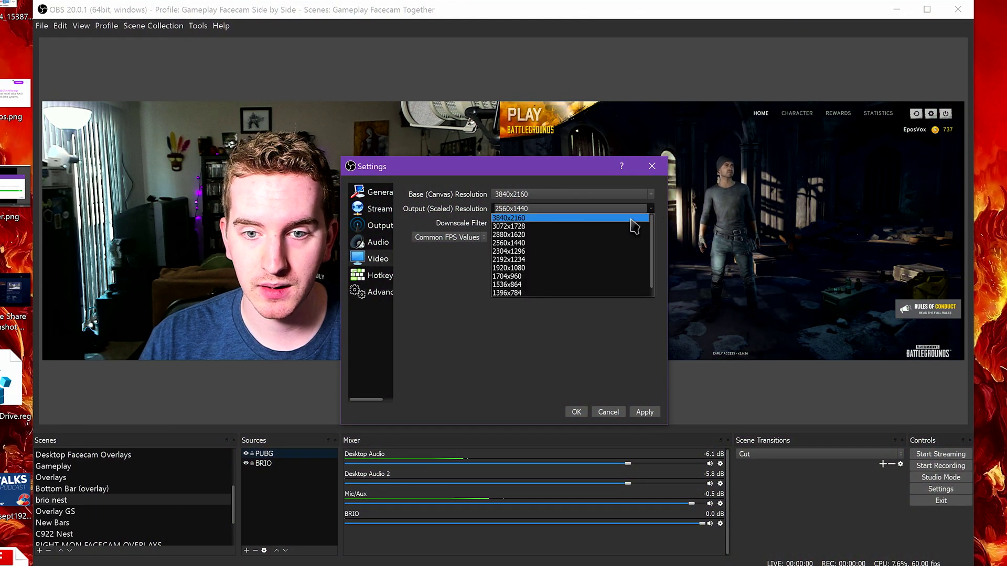
left_click(636, 218)
left_click(644, 413)
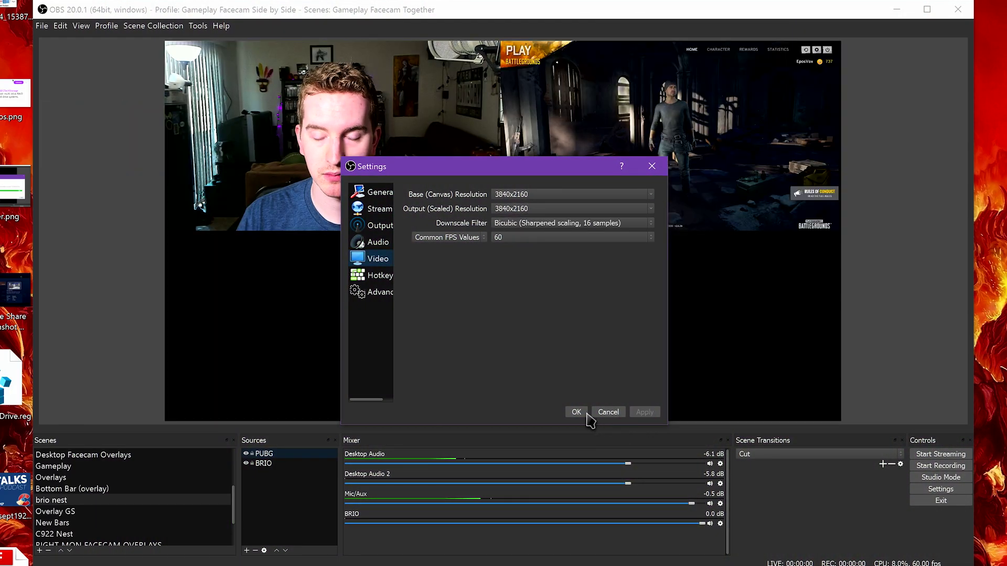
left_click(576, 413)
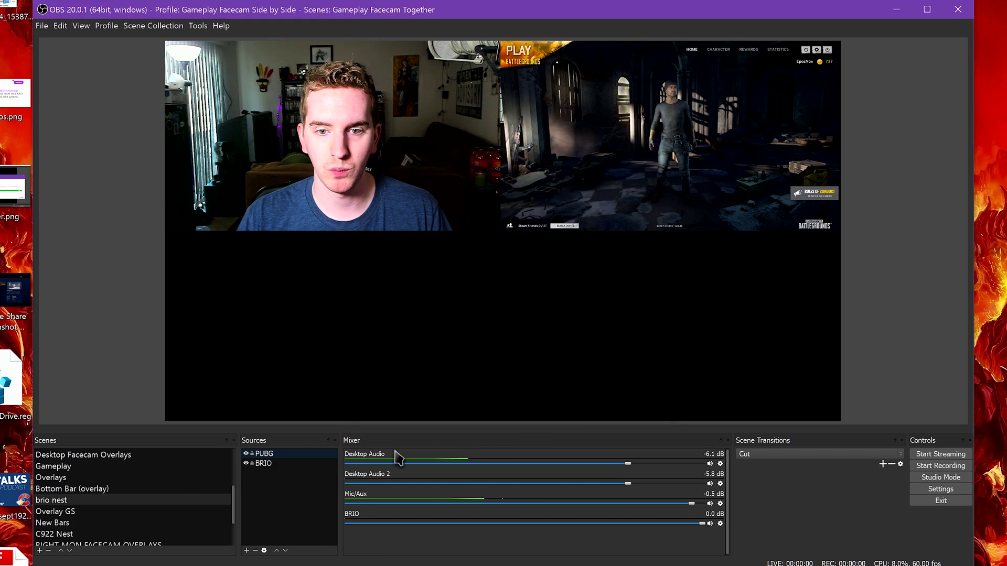
left_click(246, 551)
left_click(315, 531)
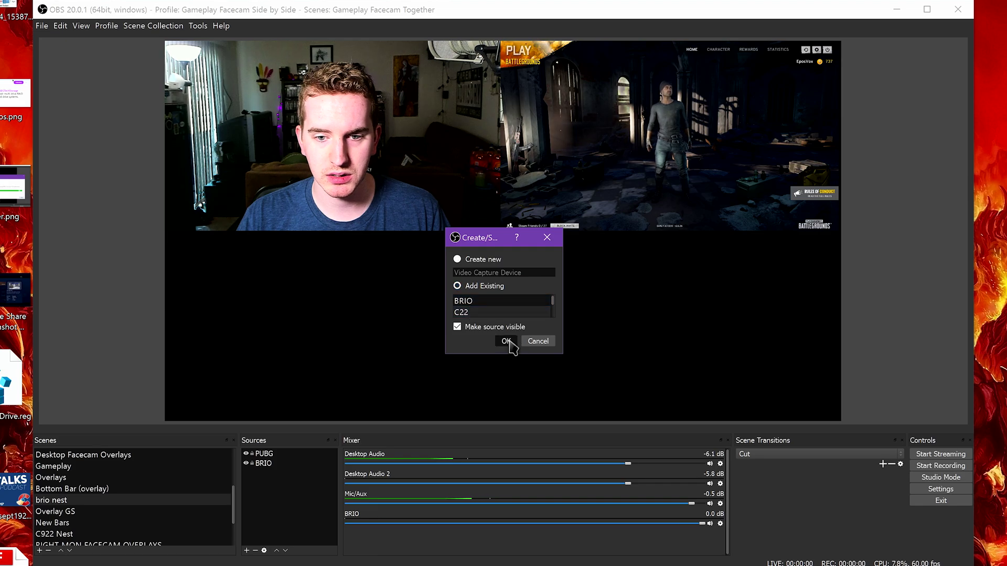
- Add the existing C22 camera source and nudge the gameplay capture into place beside the webcam
left_click(508, 341)
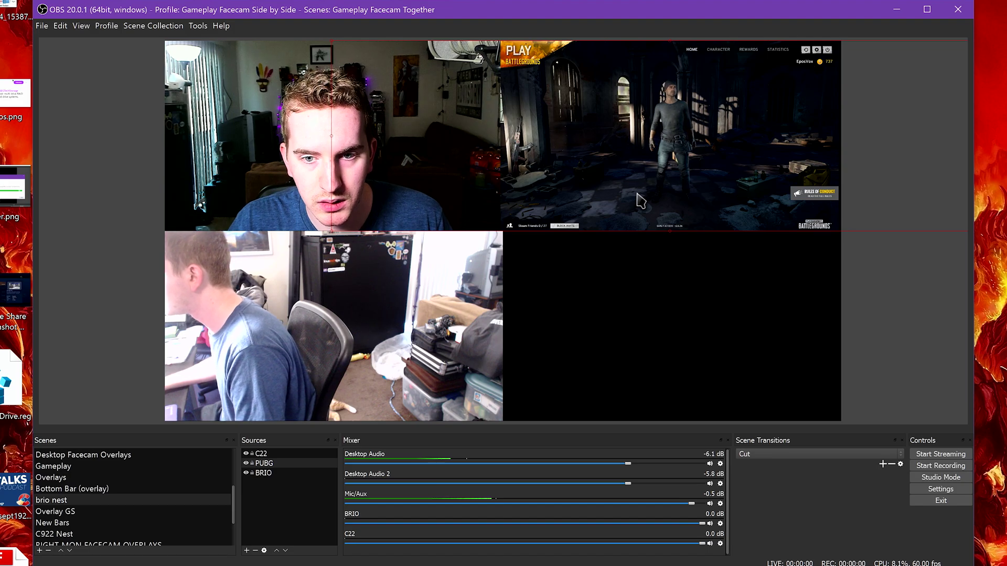
left_click_drag(593, 202, 597, 202)
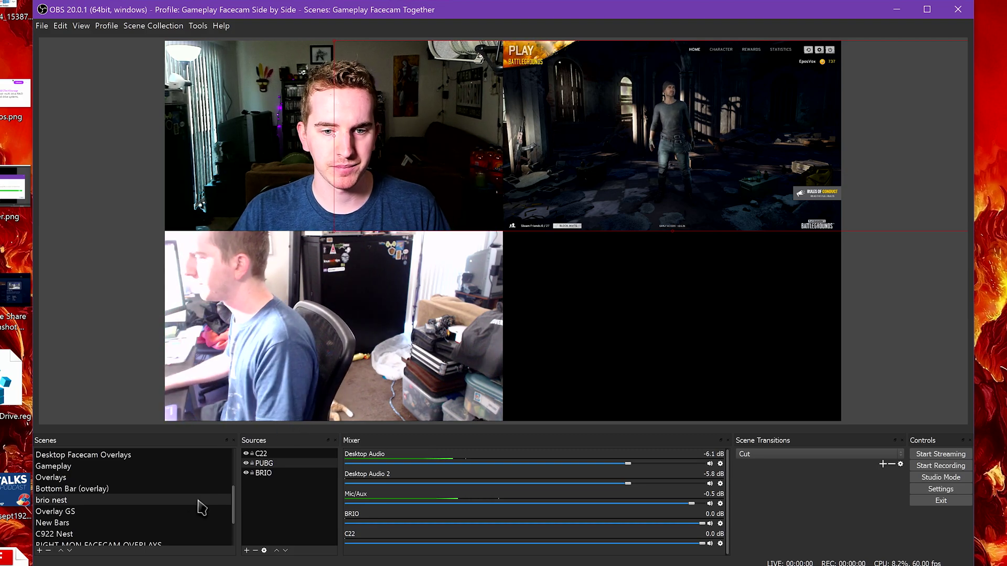
- Add a Display Capture source using the RIGHT MON display
left_click(246, 550)
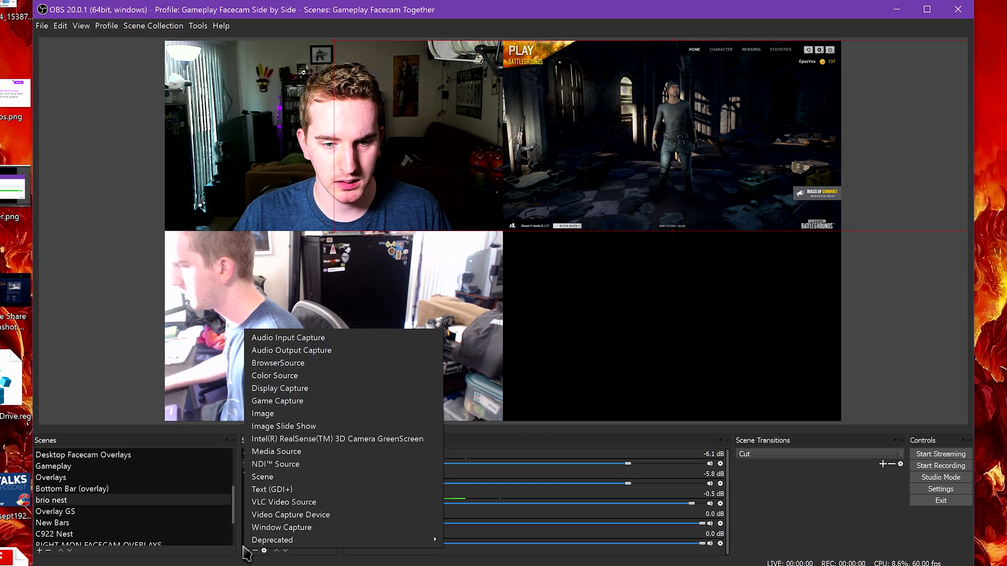
left_click(327, 389)
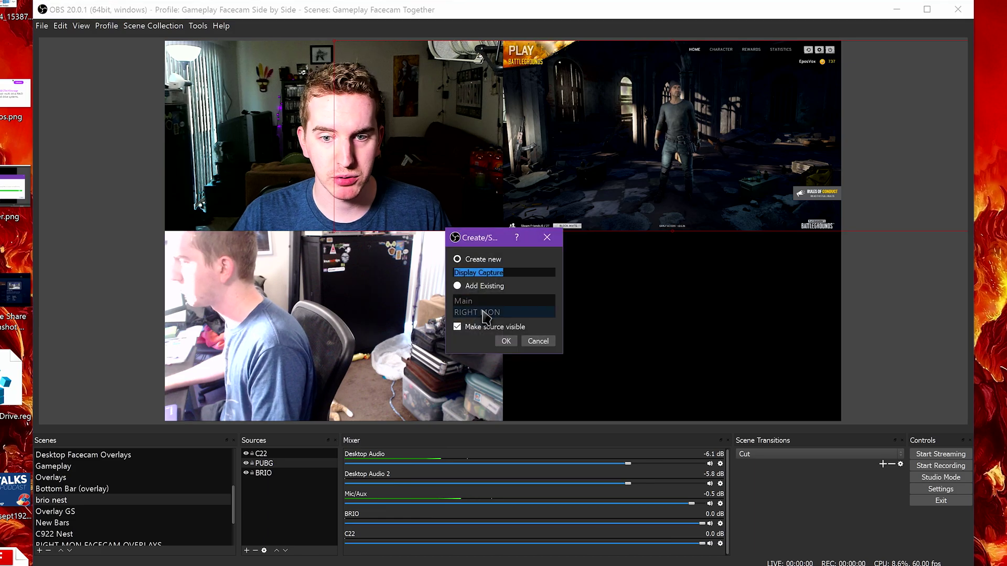
left_click(506, 342)
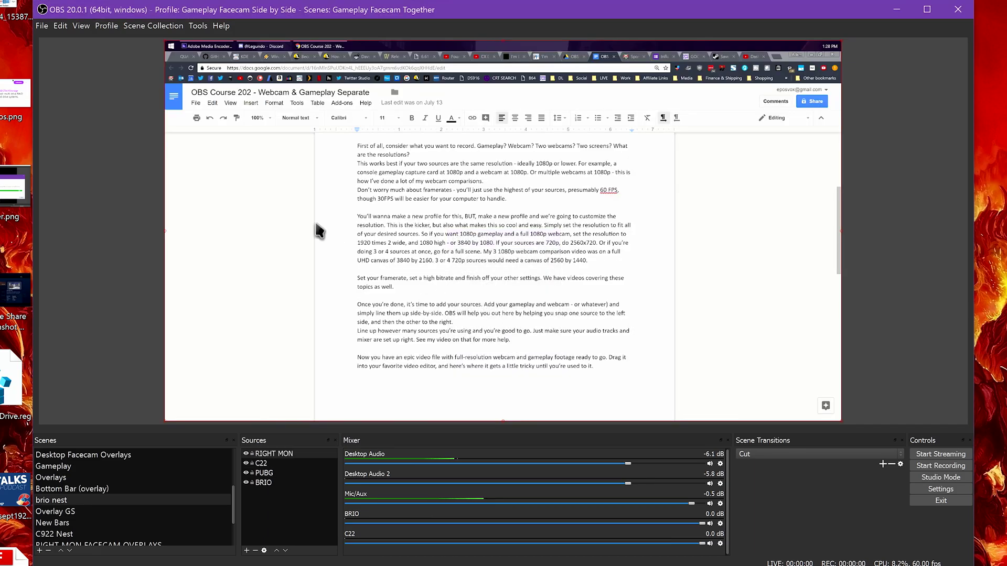
- Resize the RIGHT MON capture to fill the bottom-right quarter, then duplicate the recording onto the track above
left_click_drag(181, 55, 504, 326)
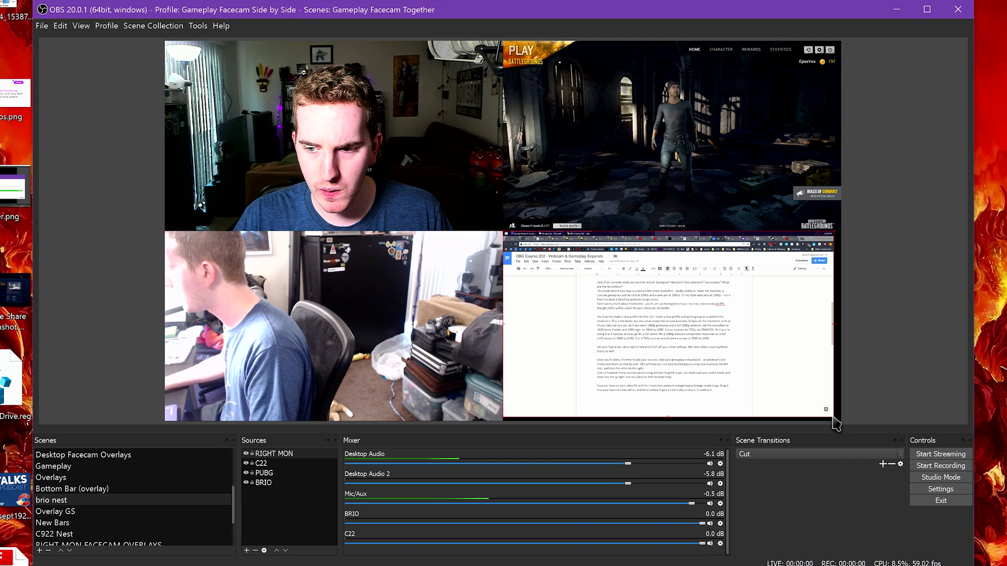
left_click_drag(834, 422, 840, 421)
left_click(883, 375)
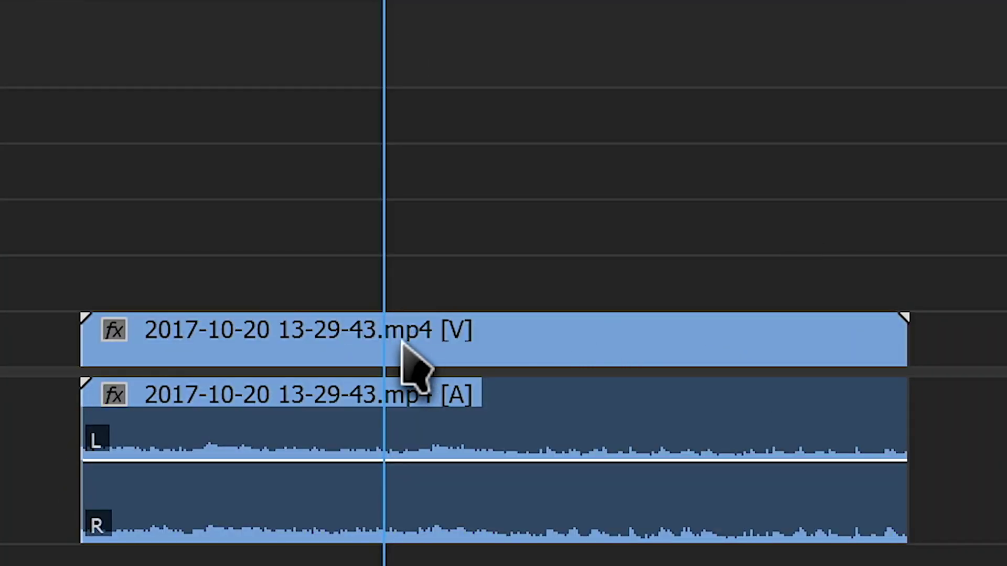
left_click_drag(403, 341, 396, 218)
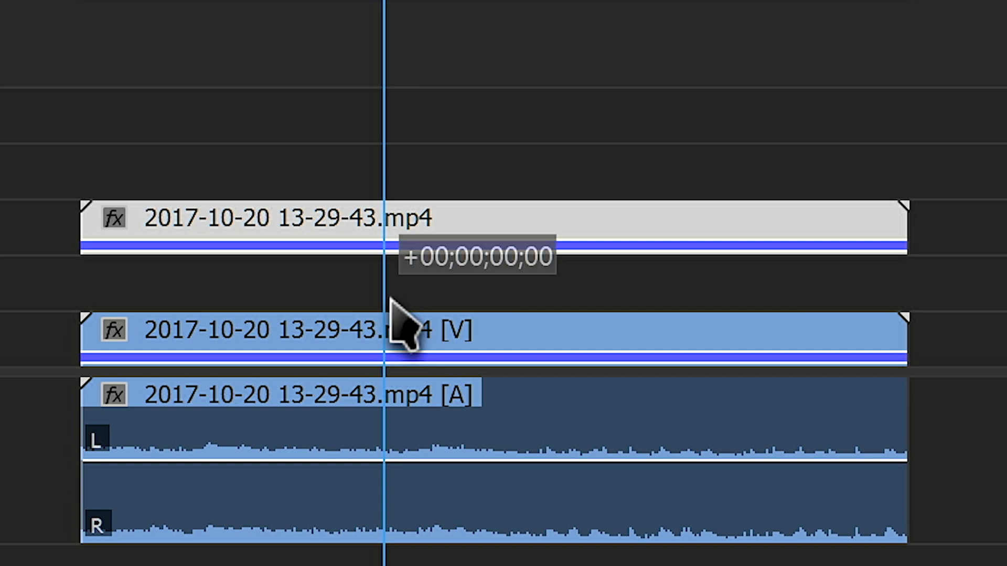
- Stack copies of the recording clip on video tracks V2, V3 and V4
left_click_drag(392, 299, 388, 227)
left_click_drag(459, 233, 411, 265)
left_click_drag(411, 214, 418, 216)
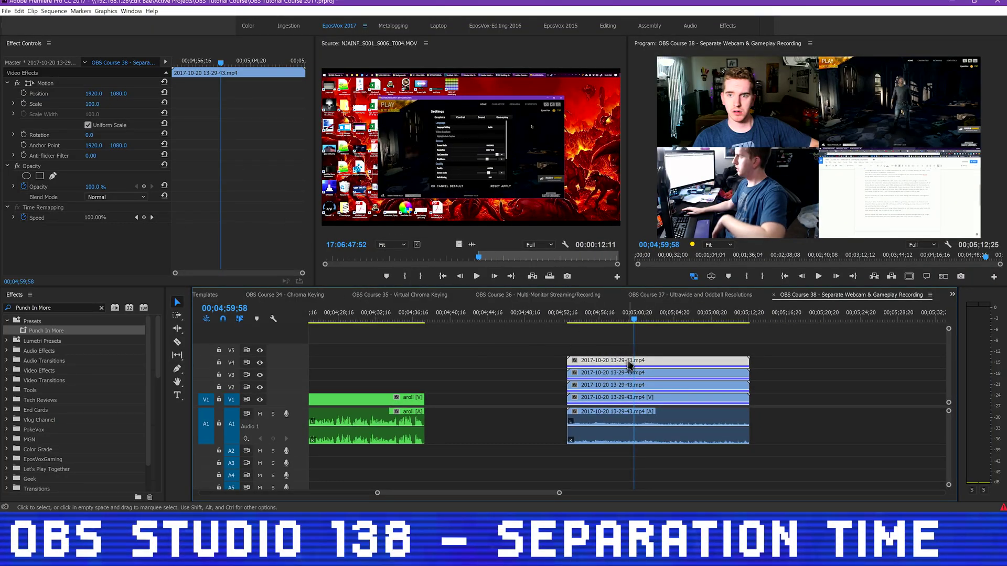
- Search the Effects panel for Crop on the V3 copy and move the webcam layer lower right
left_click(628, 385)
left_click(101, 308)
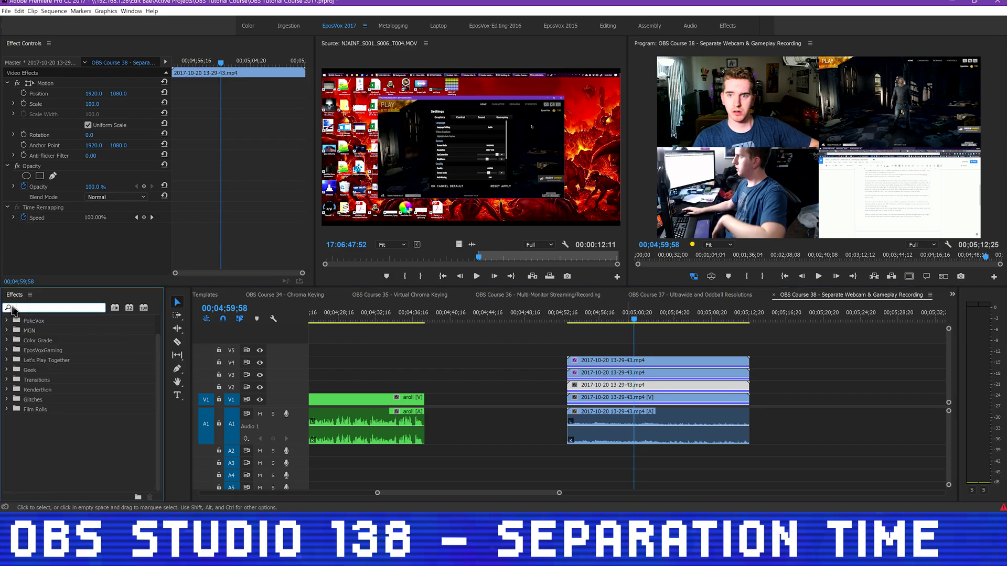
type("crop")
left_click(637, 397)
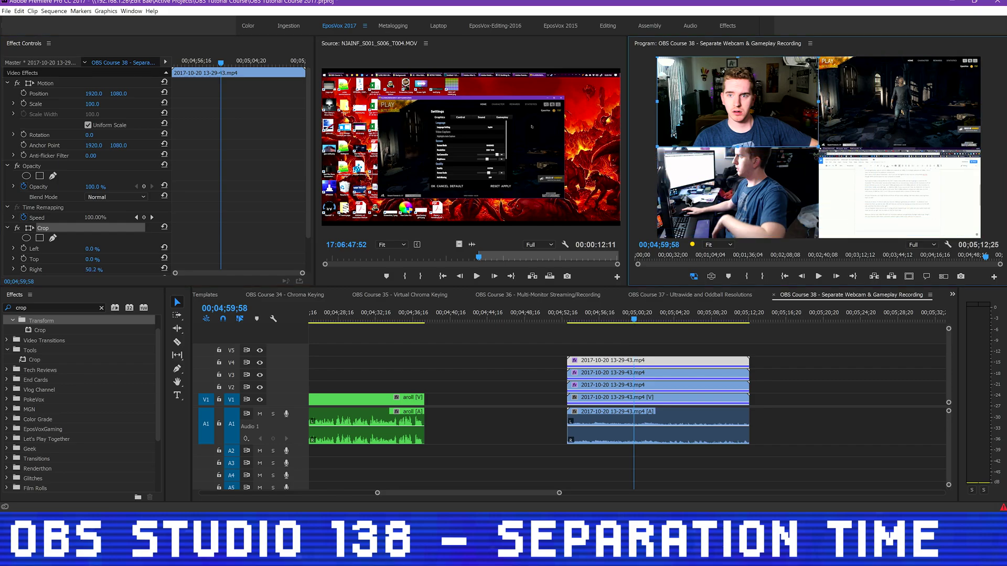
left_click_drag(778, 109, 862, 205)
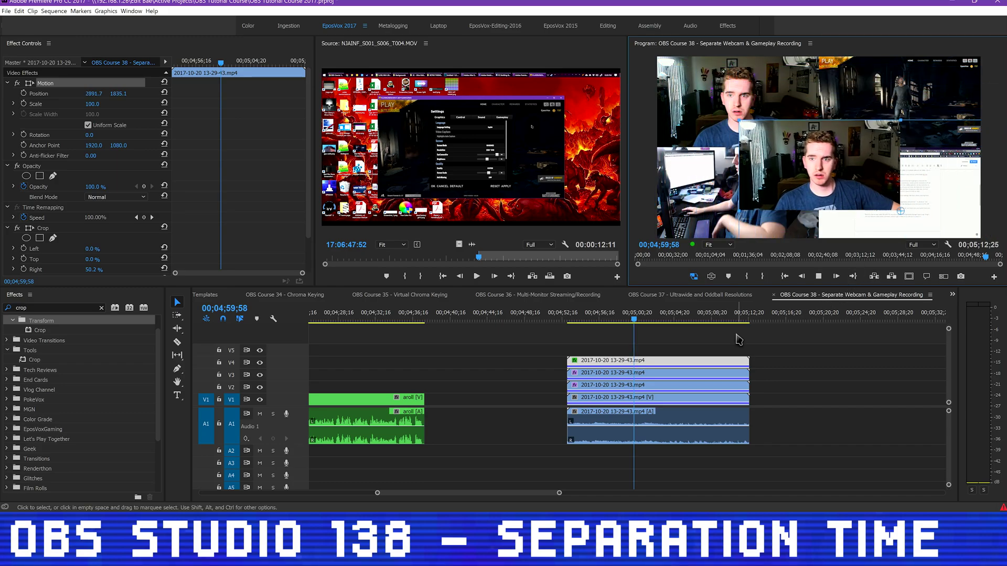